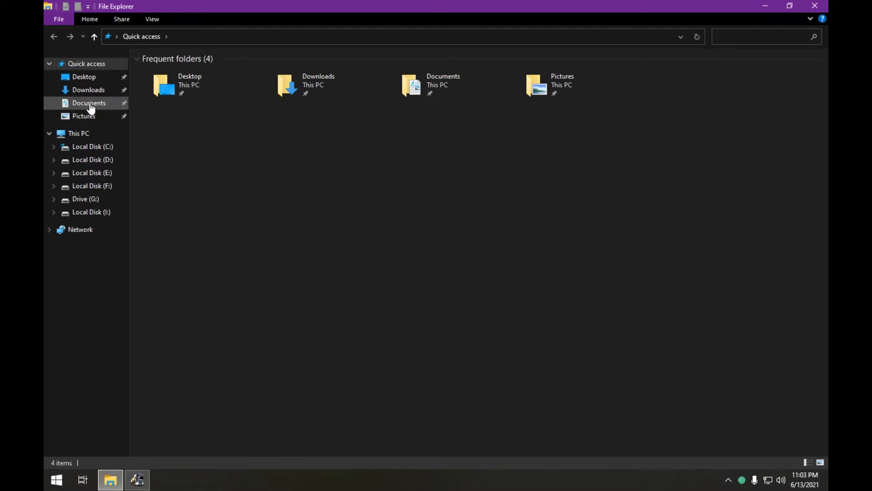
Step: Go to Documents under Quick access in File Explorer's navigation pane
left_click(89, 103)
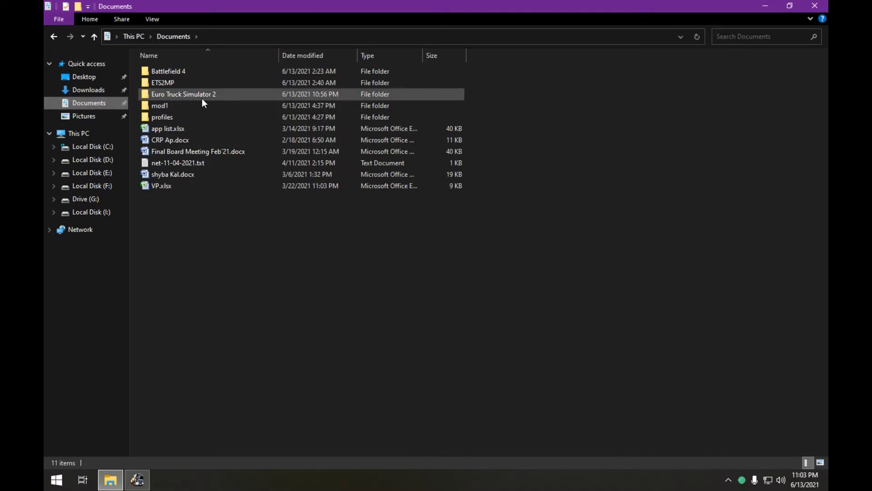
Step: Enter the Euro Truck Simulator 2 folder and open config.cfg in Notepad
mouse_move(202, 98)
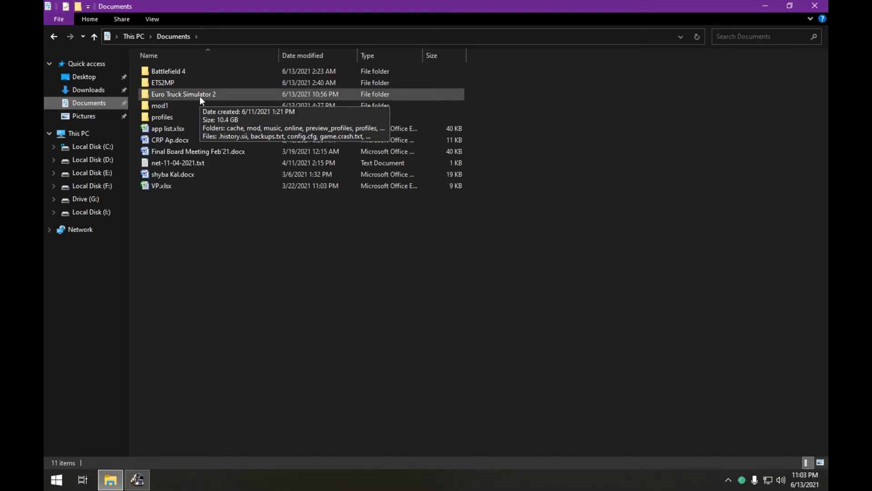
double_click(200, 96)
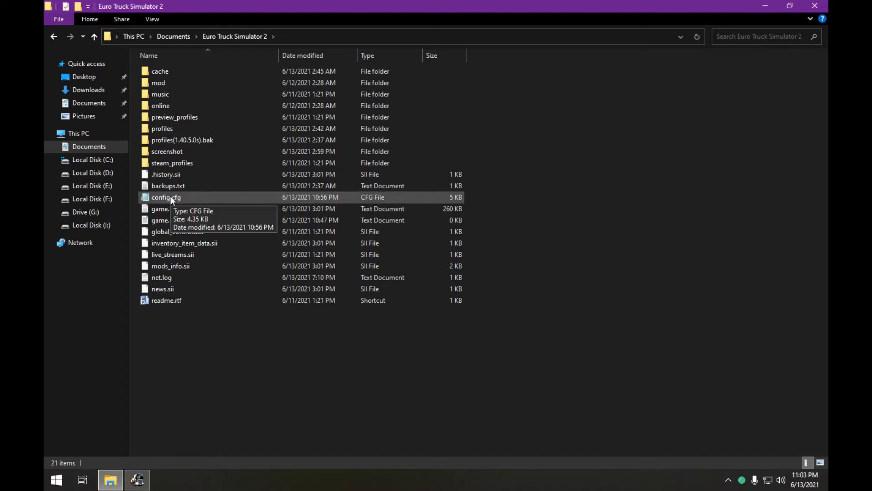
double_click(171, 197)
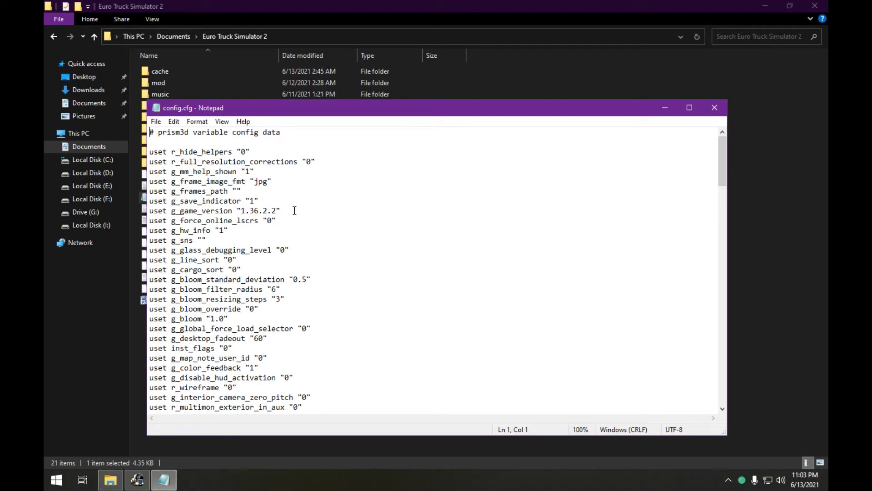
Step: Search config.cfg for 'console' to find the uset g_console "0" line
left_click(173, 121)
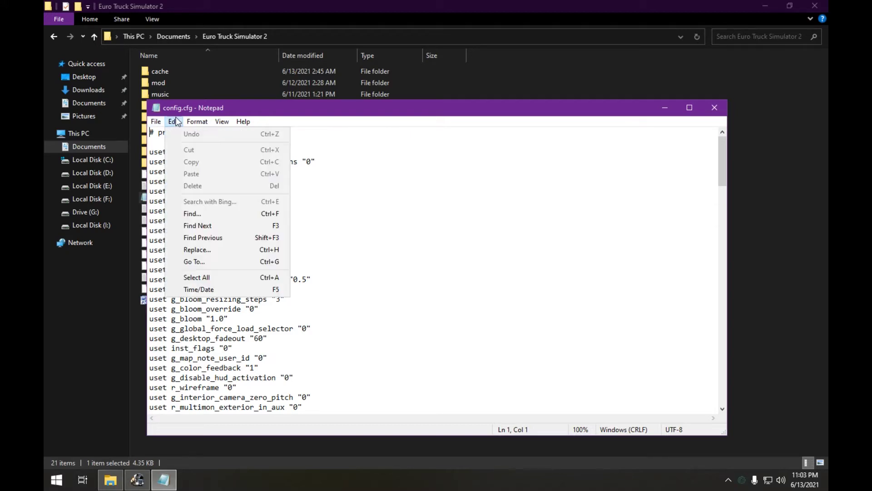
left_click(207, 216)
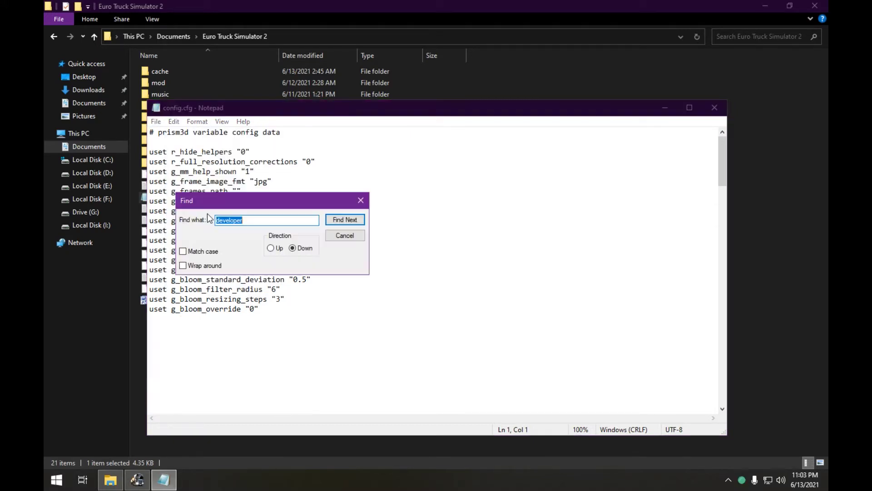
left_click(255, 226)
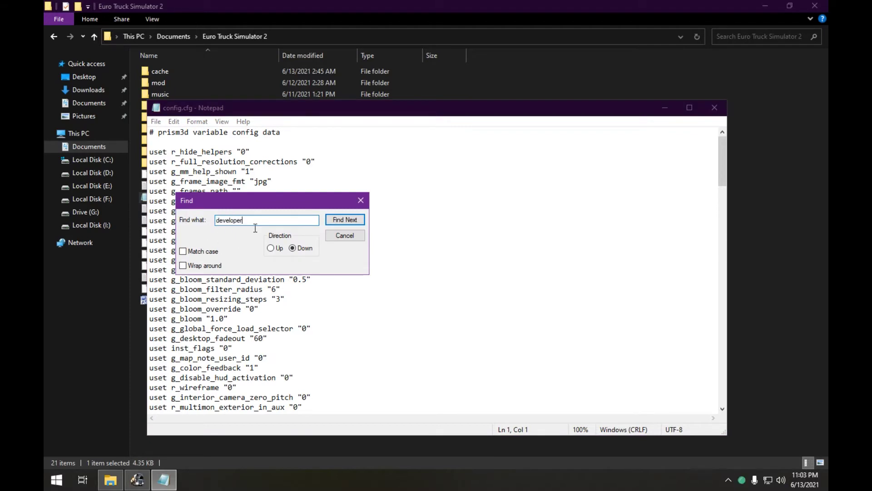
key("BackSpace")
key("BackSpace")
key("BackSpace")
type("co")
left_click(354, 221)
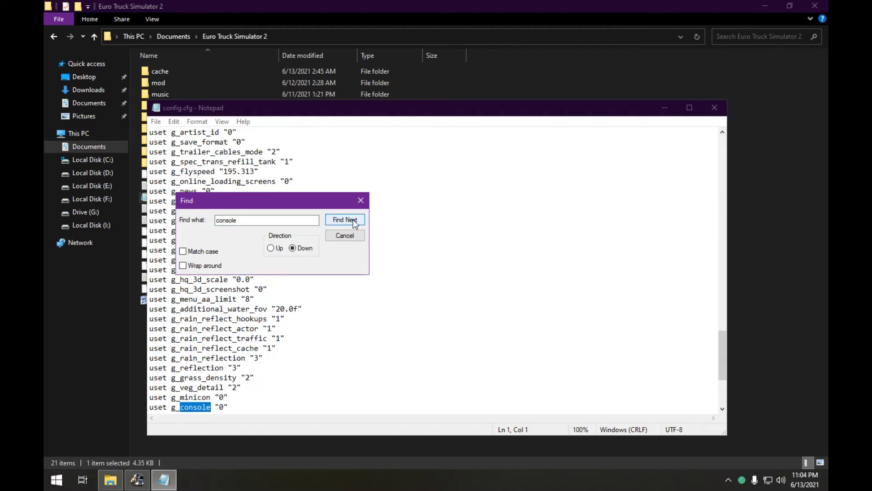
scroll(298, 339, "down", 1)
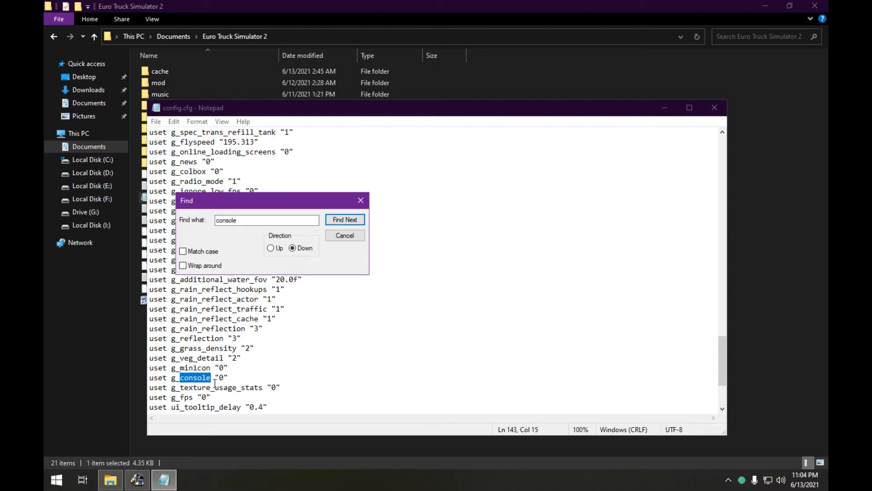
left_click(361, 200)
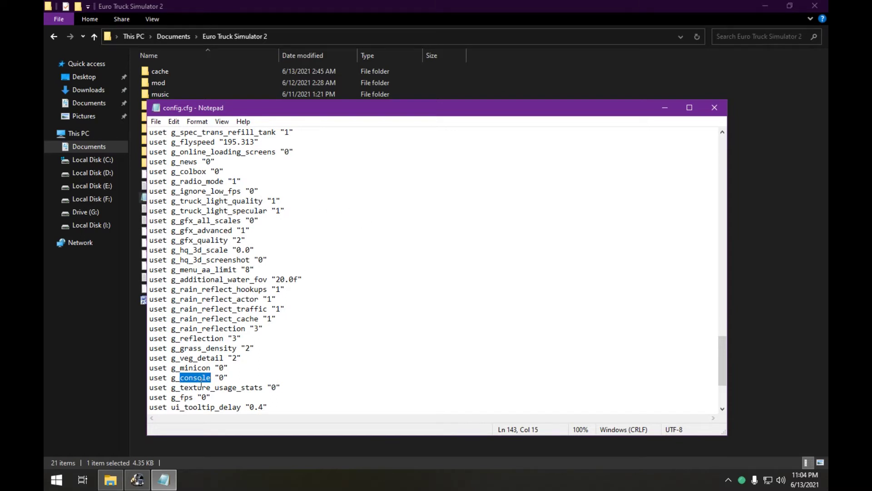
Step: Change the g_console value from 0 to 1
left_click_drag(228, 378, 150, 382)
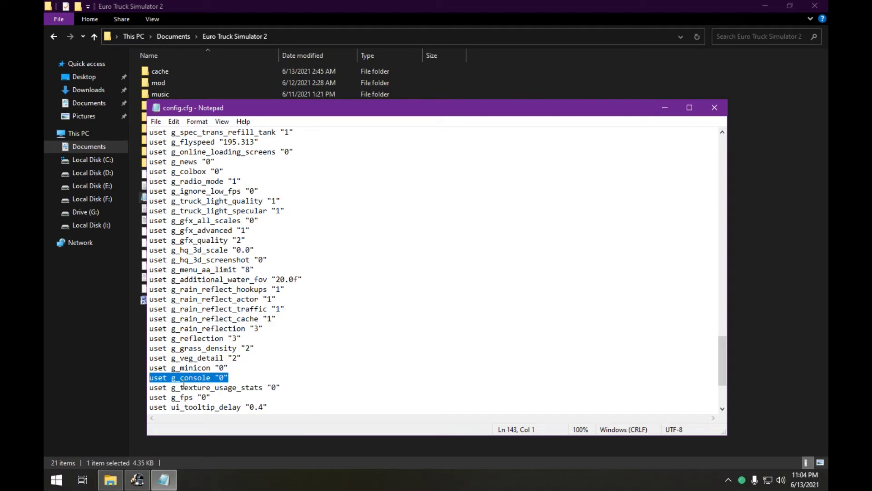
left_click(225, 379)
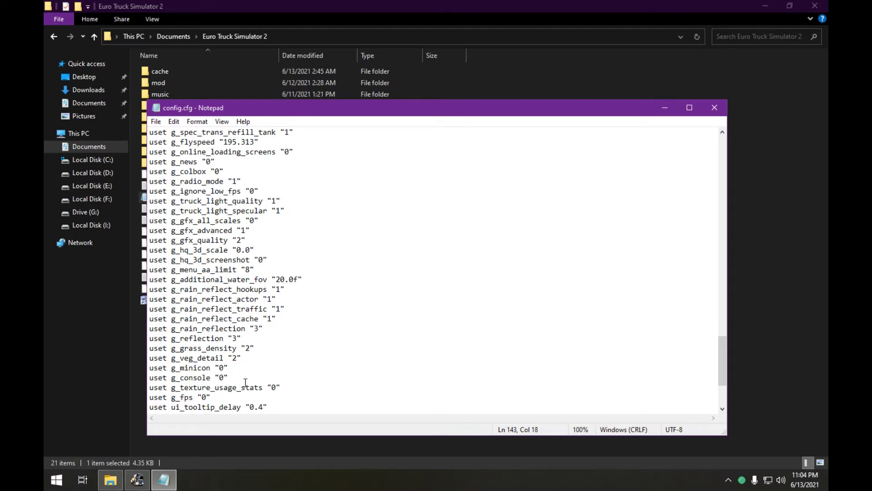
key("BackSpace")
type("1")
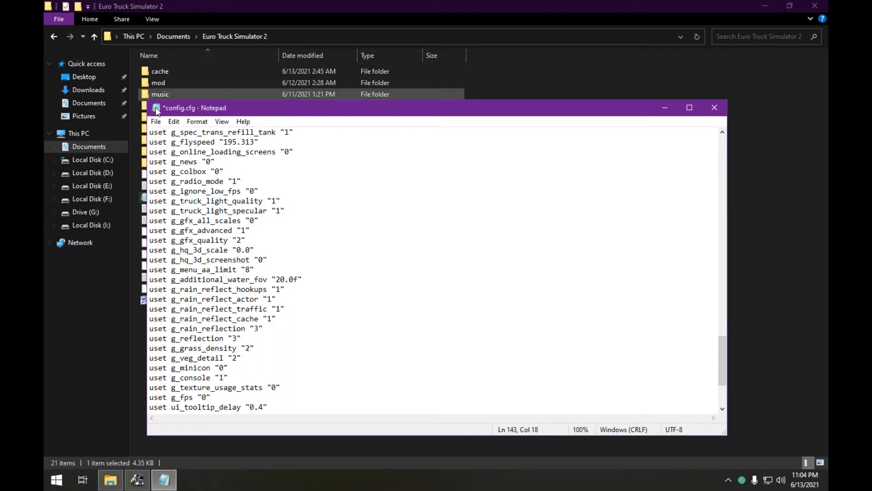
Step: Save config.cfg, then close Notepad and File Explorer
left_click(156, 122)
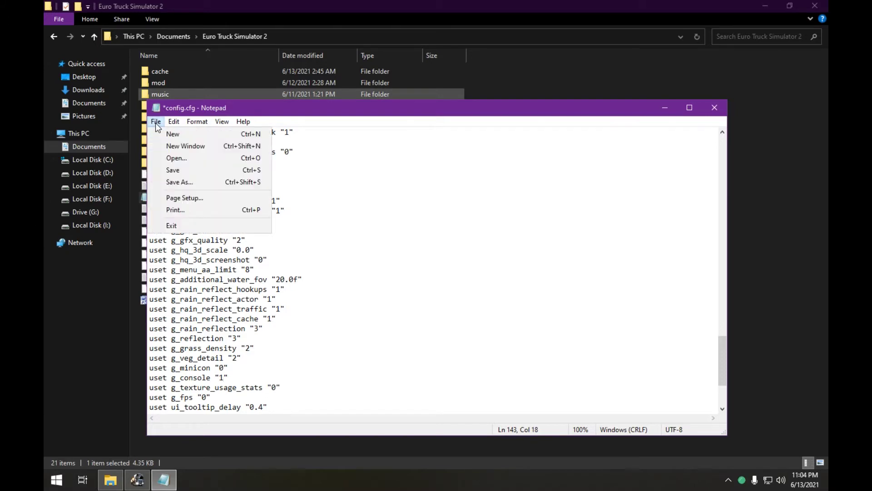
left_click(185, 173)
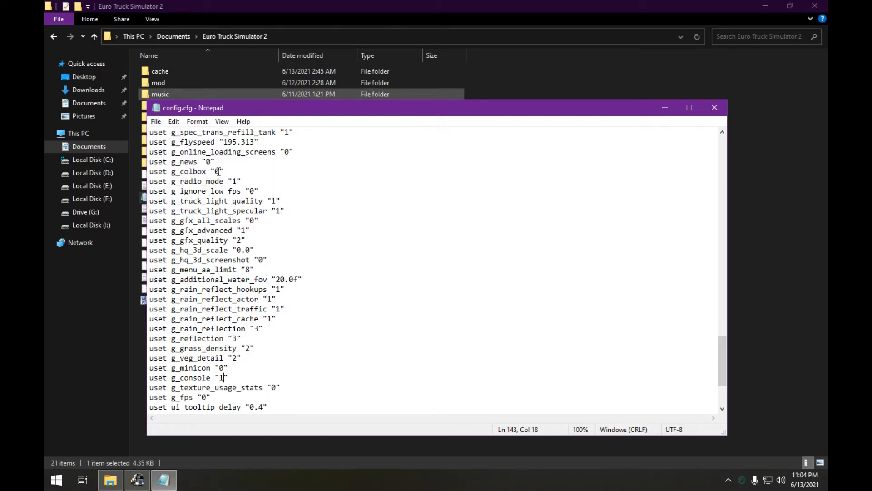
left_click(715, 108)
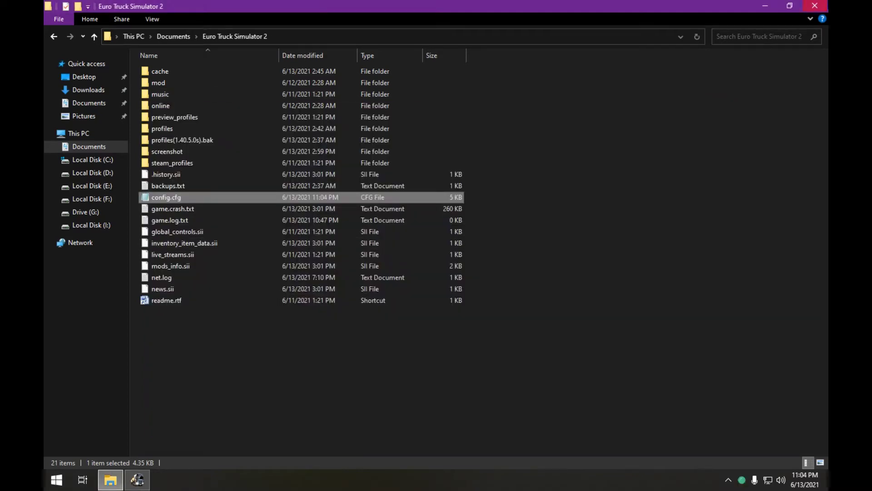
left_click(815, 6)
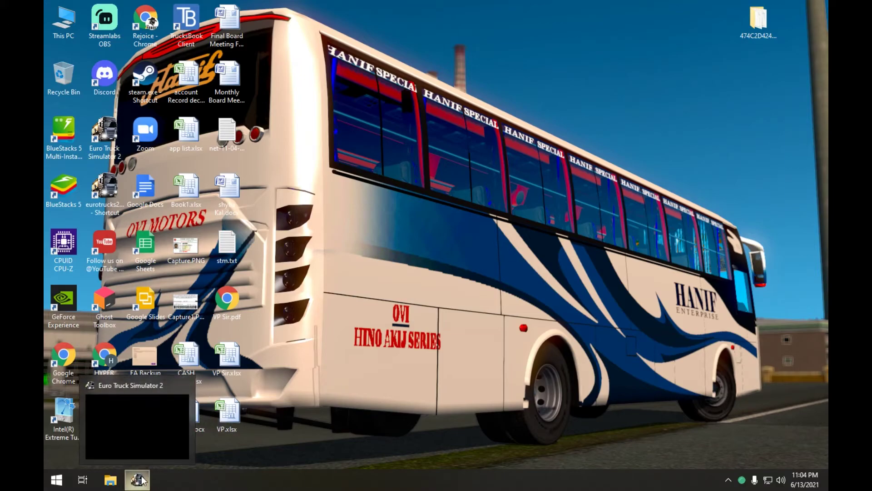
Step: Switch to the running Euro Truck Simulator 2 window from the taskbar
left_click(138, 480)
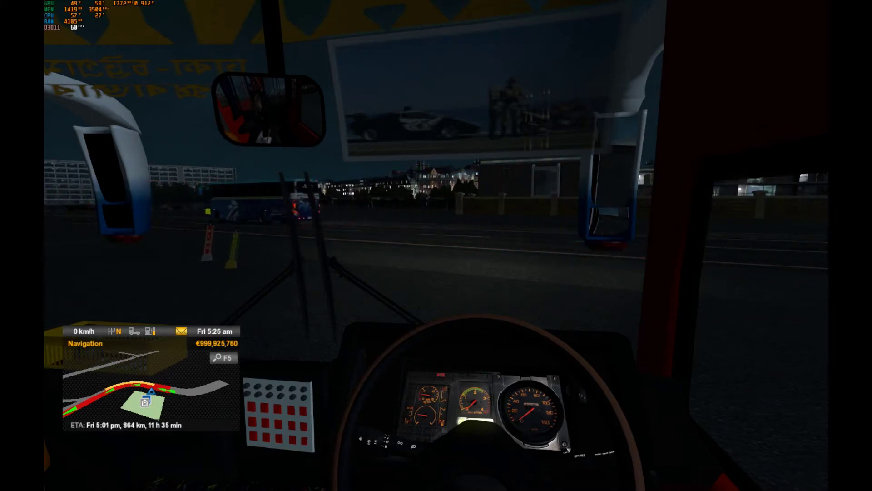
Step: Open the developer console with the tilde key and begin typing a set_ command
key("grave")
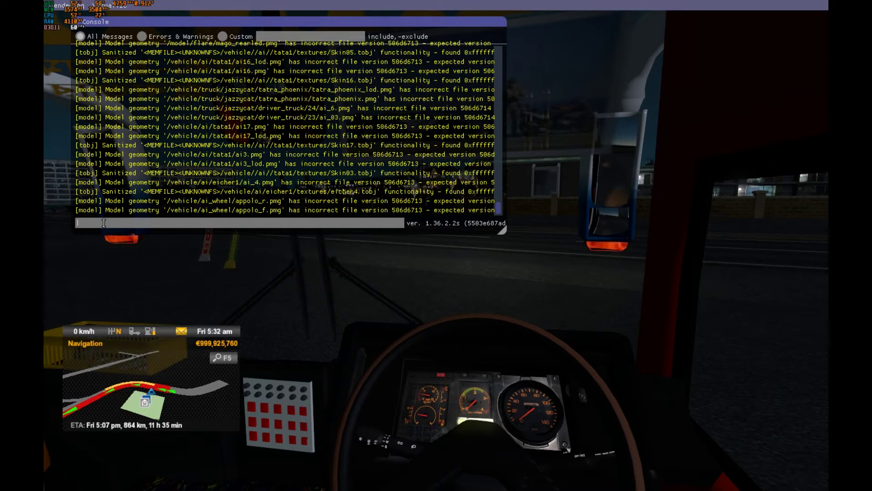
type("selt")
type("_")
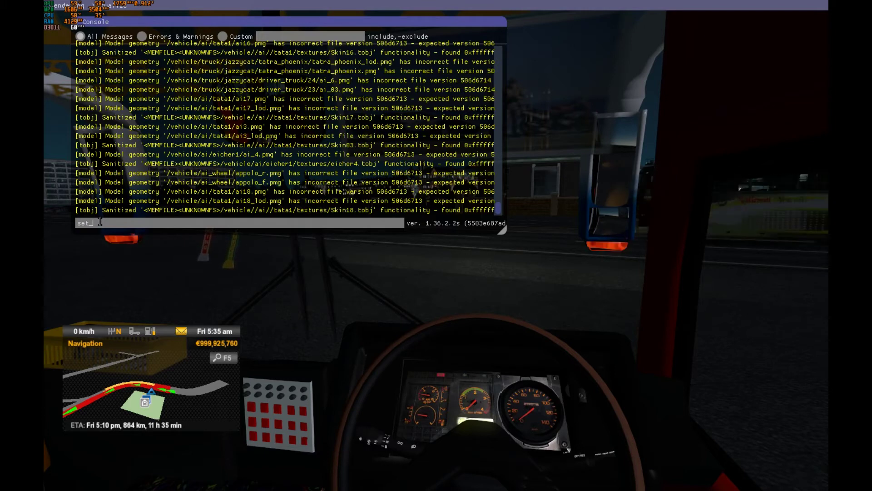
Step: Replace the mistyped input with g_set_time 2, run it, and recall it for editing
type("time")
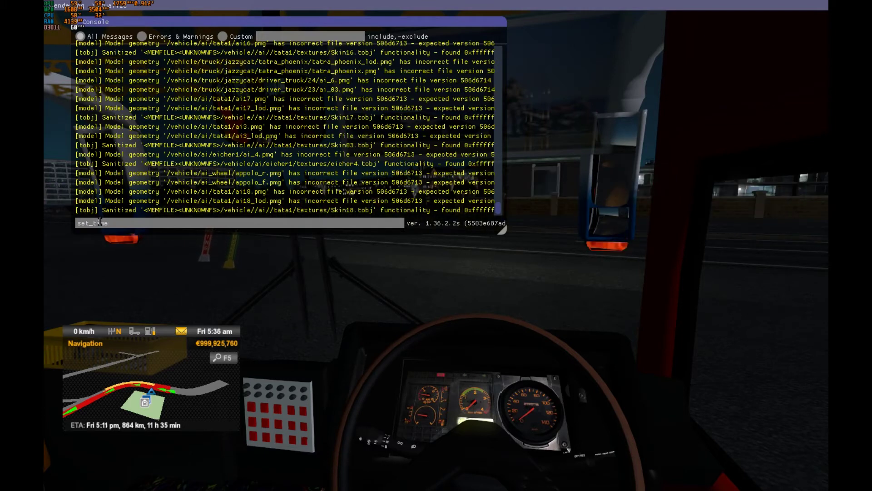
key("BackSpace")
key("BackSpace")
key("BackSpace")
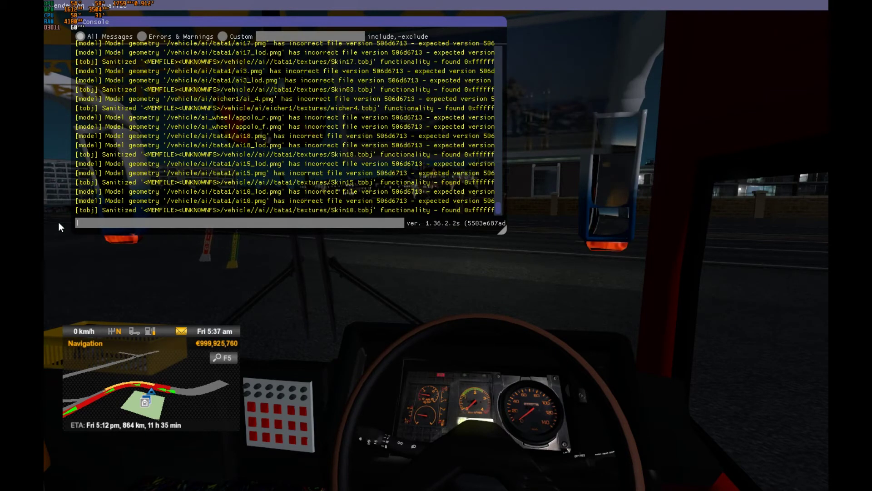
type("g_")
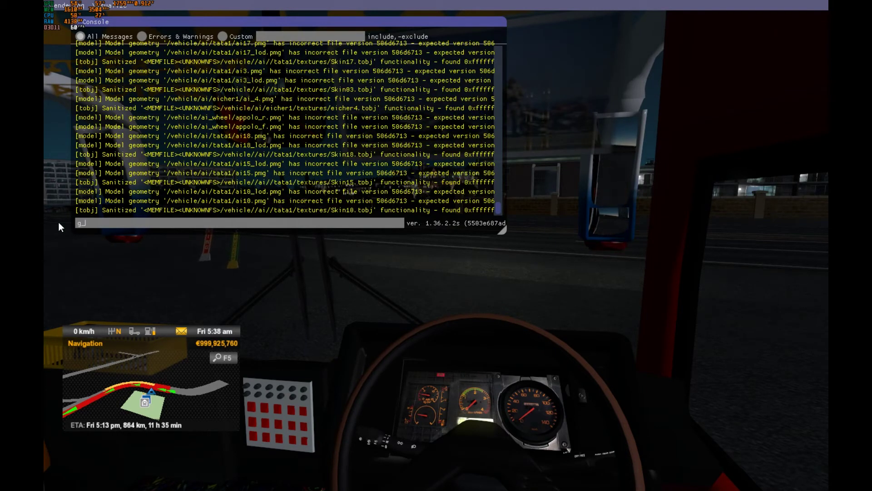
type("set")
type("_")
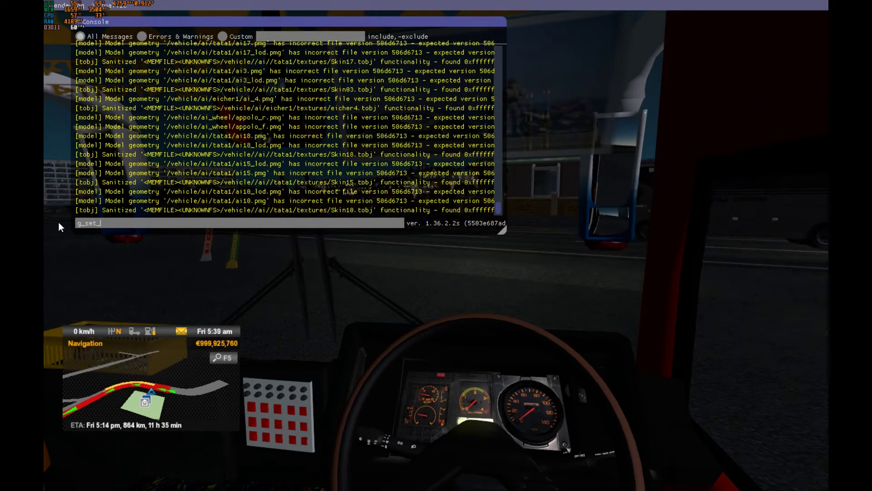
type("time")
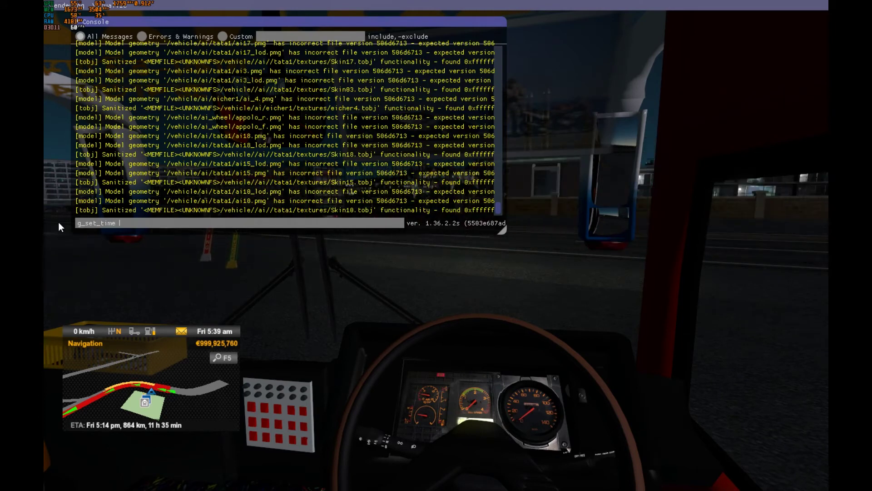
type(" 2")
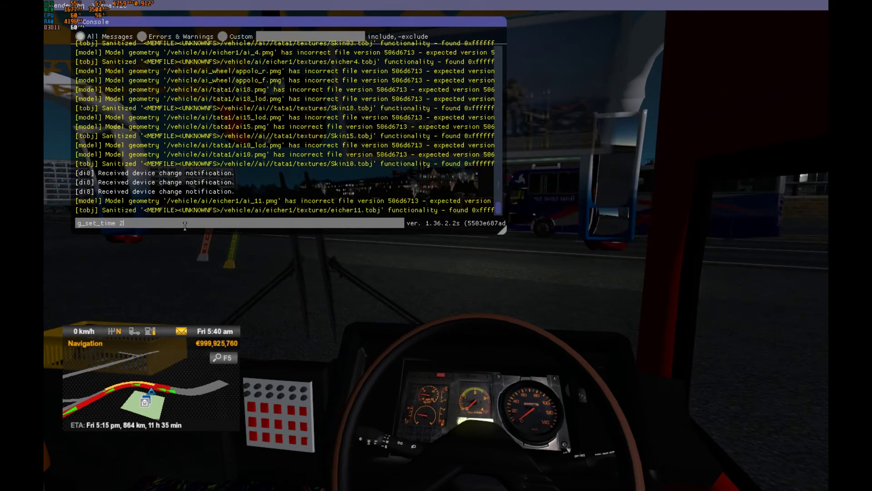
key("Return")
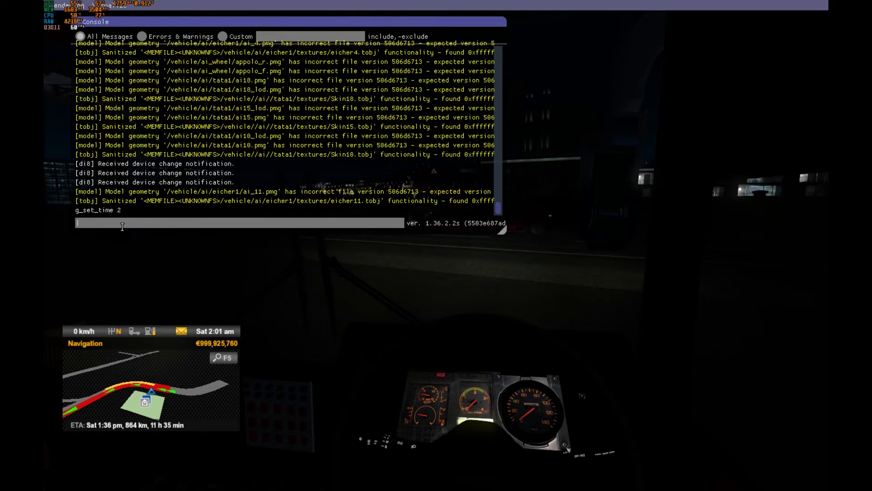
key("Up")
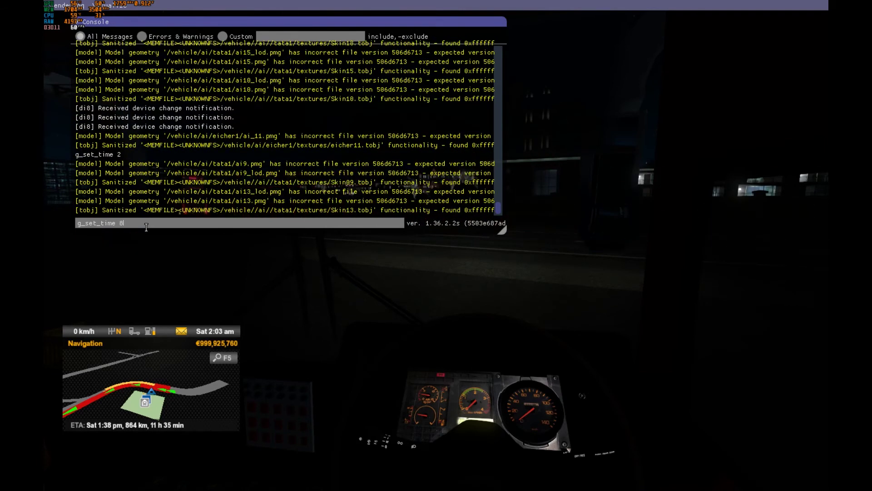
Step: Run g_set_time 8, then g_set_time 9 for 9 am daylight, and close the console
key("Return")
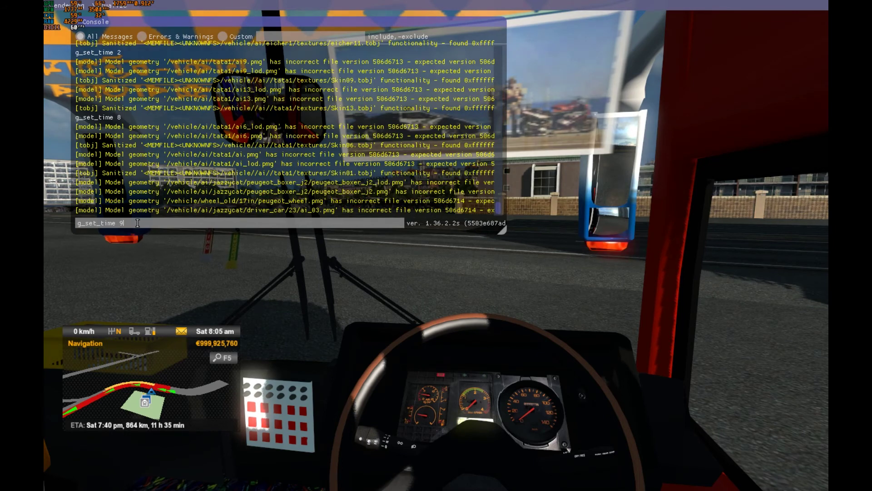
key("Return")
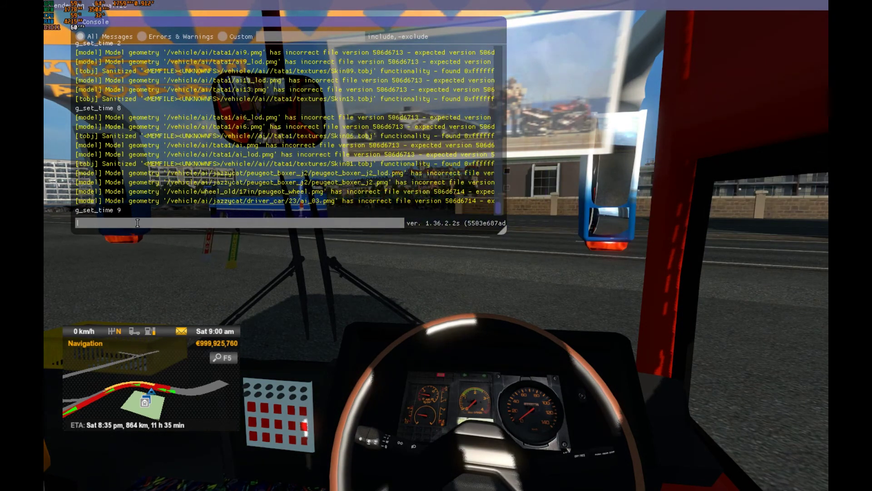
key("grave")
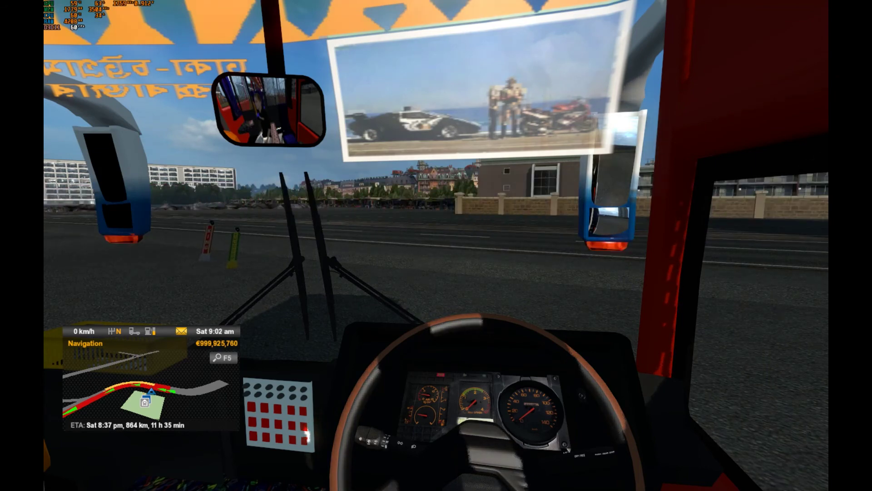
Step: Switch to the exterior camera with 2 and turn on the hazard lights with F
key("2")
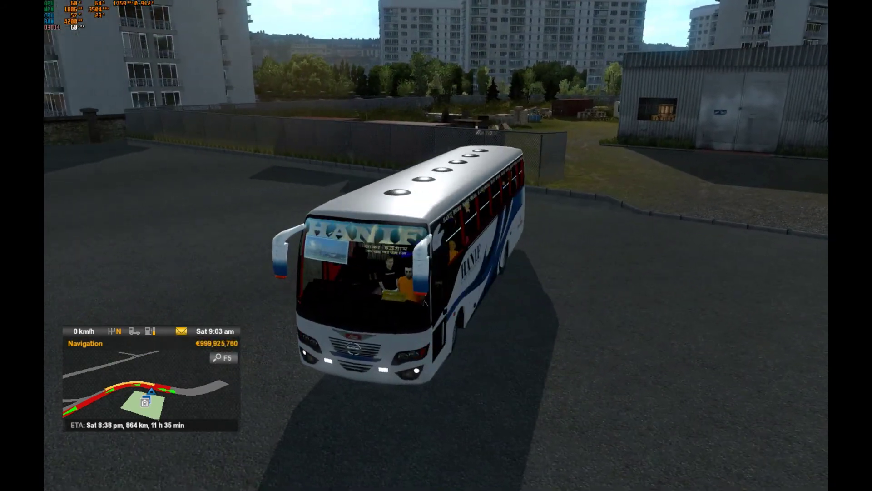
key("f")
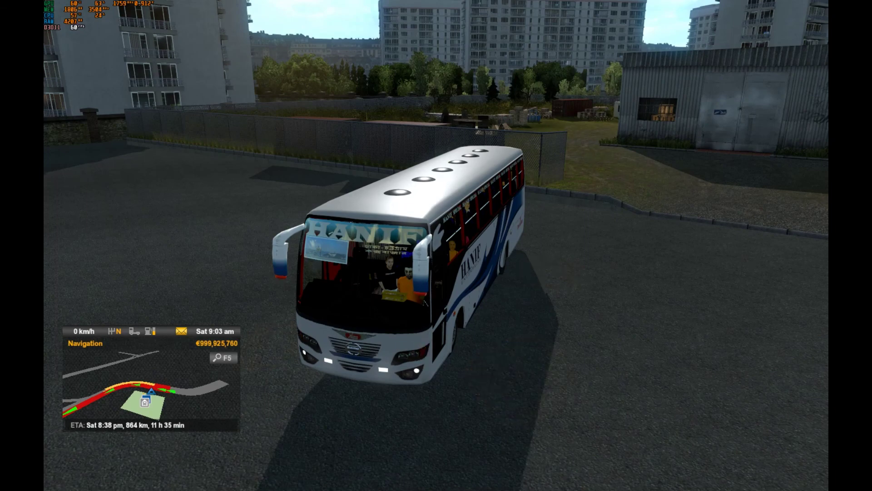